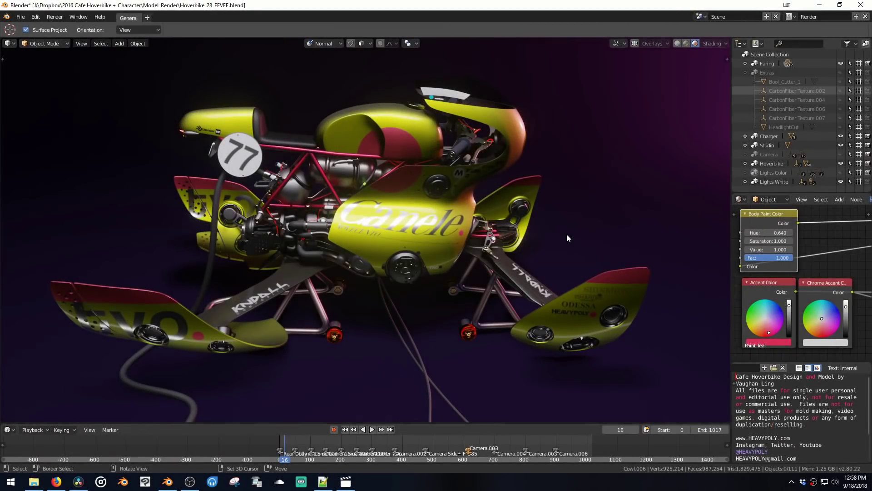
Hide the Faring bodywork to inspect the bare frame and engine, then restore it.
{"action": "mouse_move", "coordinate": [514, 218]}
{"action": "middle_mouse_down"}
{"action": "mouse_move", "coordinate": [382, 194]}
{"action": "mouse_move", "coordinate": [498, 215]}
{"action": "middle_mouse_up"}
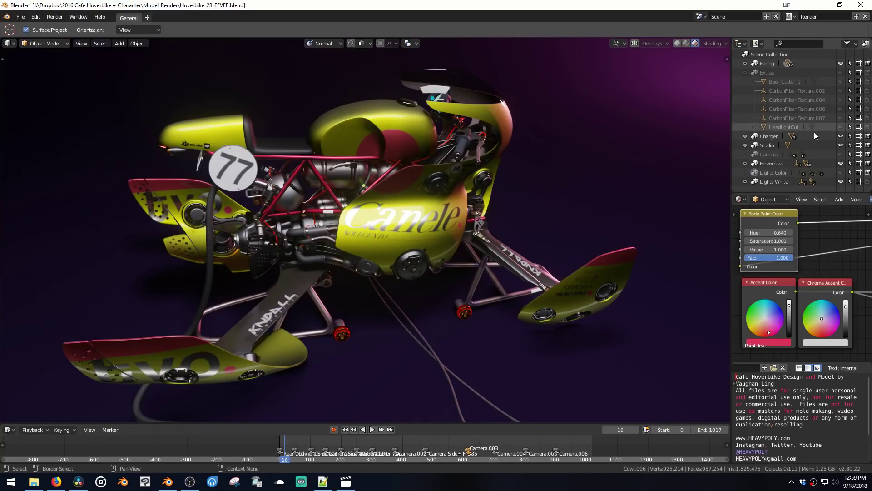
{"action": "middle_click_drag", "start_coordinate": [444, 229], "coordinate": [458, 208]}
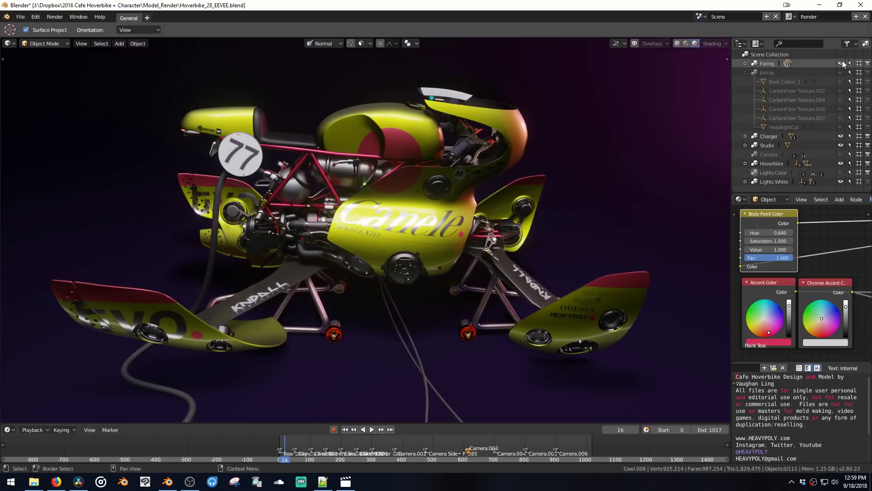
{"action": "left_click", "coordinate": [841, 64]}
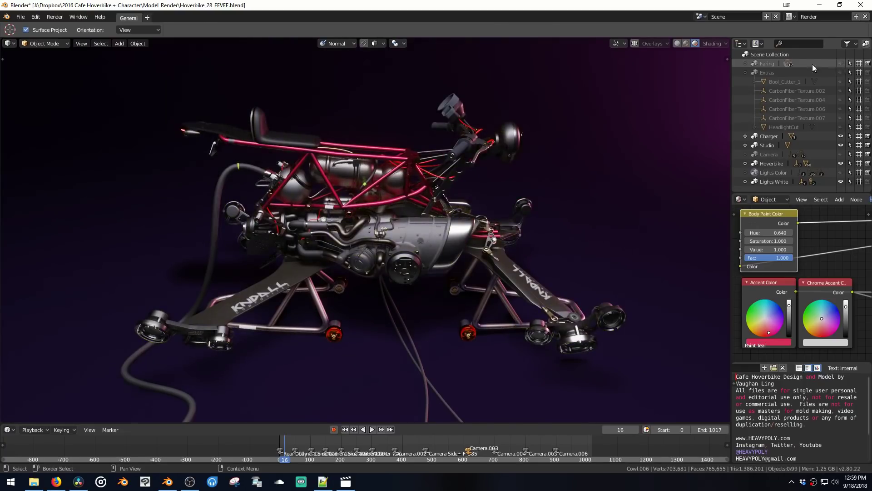
{"action": "middle_click_drag", "start_coordinate": [450, 268], "coordinate": [430, 276]}
{"action": "scroll", "coordinate": [431, 274], "scroll_direction": "up", "scroll_amount": 10}
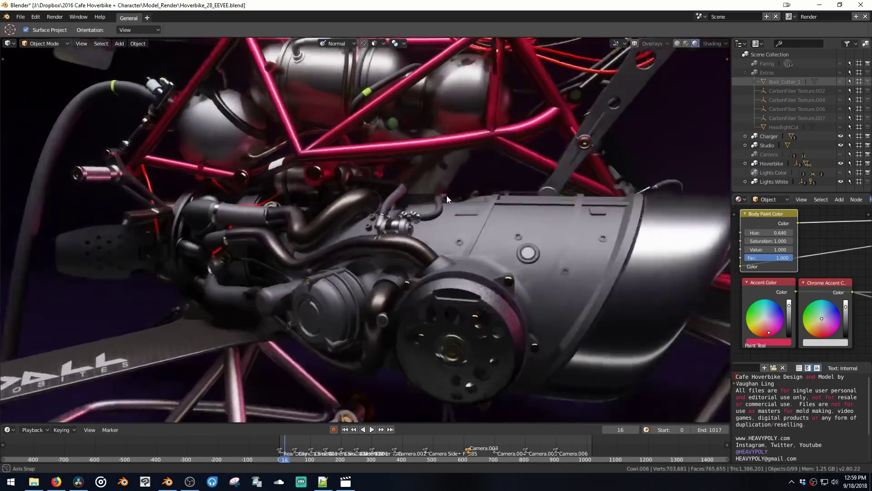
{"action": "middle_click_drag", "start_coordinate": [446, 195], "coordinate": [486, 242]}
{"action": "scroll", "coordinate": [486, 268], "scroll_direction": "down", "scroll_amount": 8}
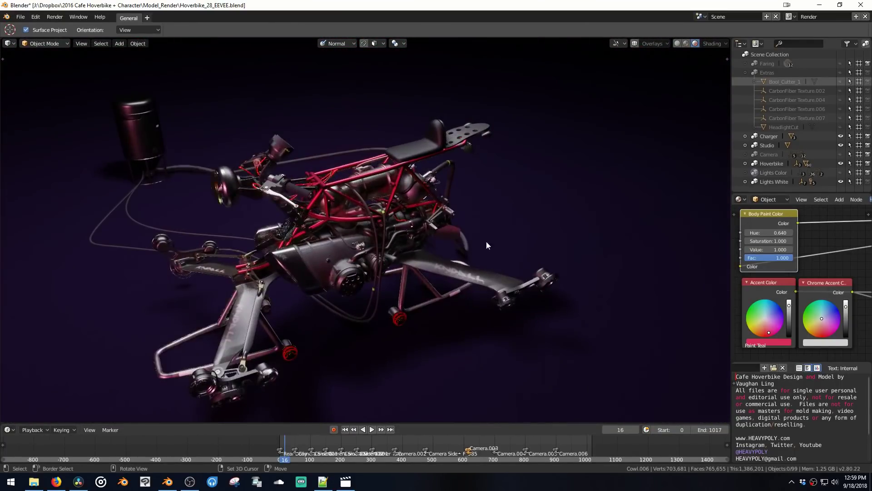
{"action": "left_click", "coordinate": [841, 64]}
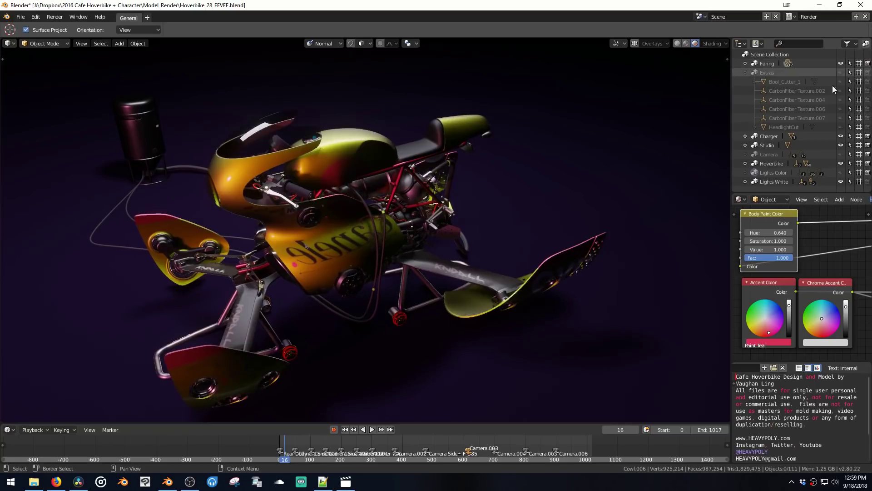
Toggle the Charger collection off and on while orbiting from a front view to a side view.
{"action": "left_click", "coordinate": [840, 136]}
{"action": "left_click", "coordinate": [841, 137]}
{"action": "mouse_move", "coordinate": [332, 195]}
{"action": "middle_mouse_down"}
{"action": "mouse_move", "coordinate": [304, 186]}
{"action": "mouse_move", "coordinate": [348, 188]}
{"action": "middle_mouse_up"}
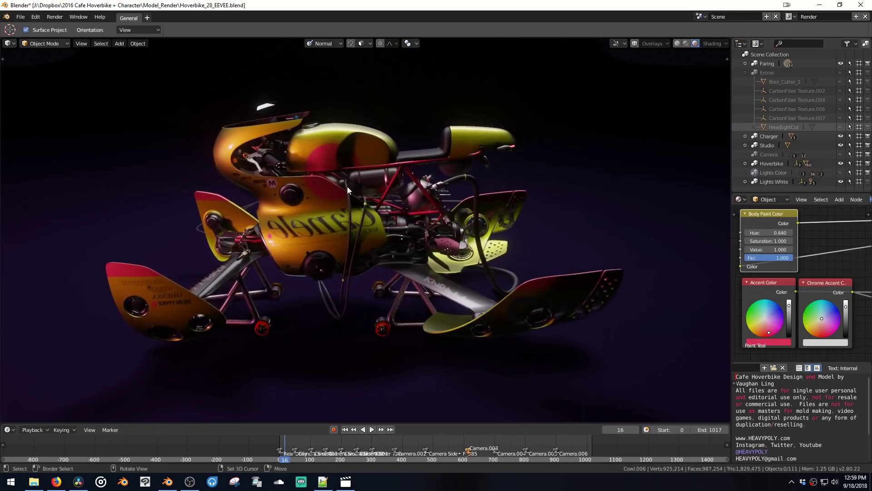
{"action": "left_click", "coordinate": [841, 136]}
{"action": "middle_click_drag", "start_coordinate": [637, 142], "coordinate": [673, 166]}
{"action": "left_click", "coordinate": [840, 136]}
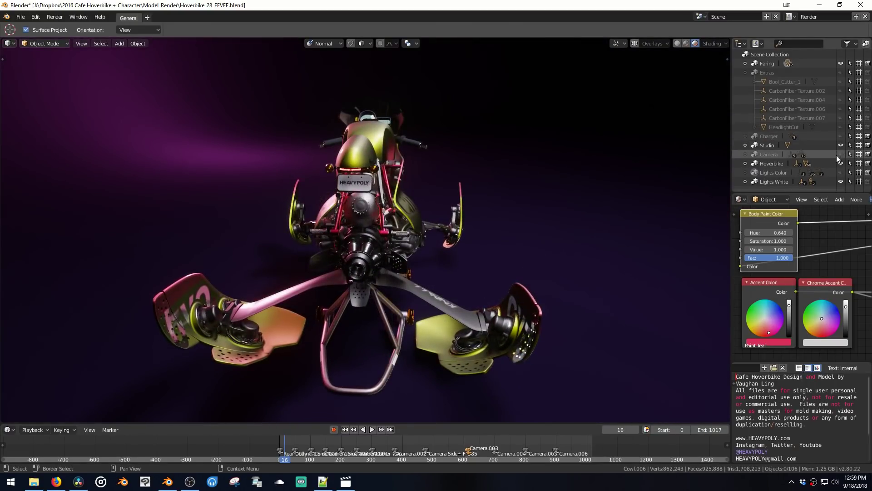
{"action": "left_click", "coordinate": [841, 135]}
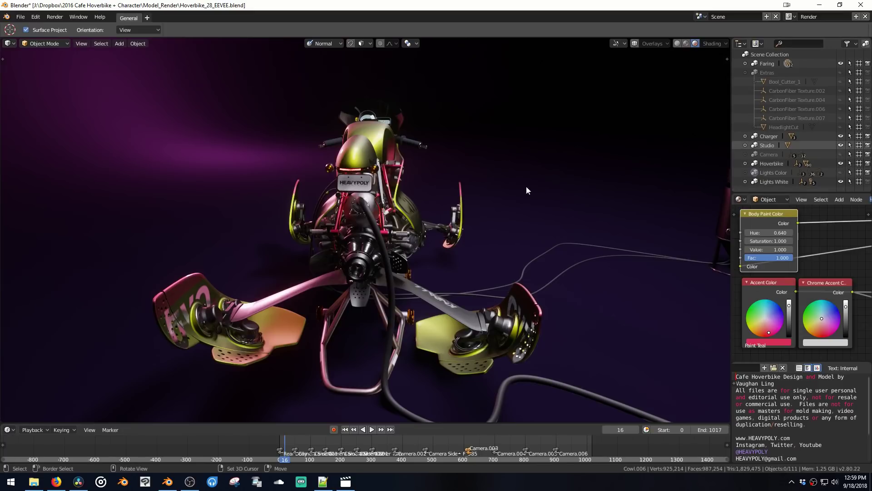
{"action": "middle_click_drag", "start_coordinate": [526, 190], "coordinate": [433, 192]}
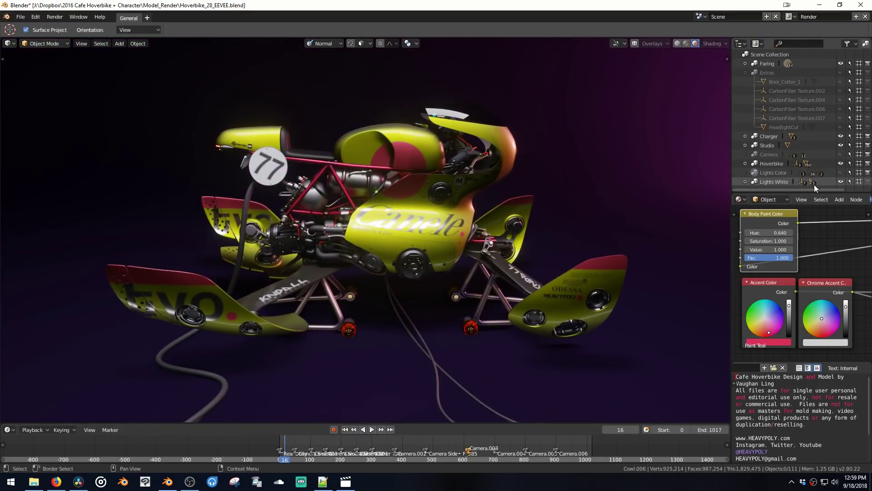
Play the animation through the active camera, jumping back to around frame 43.
{"action": "left_click", "coordinate": [371, 429]}
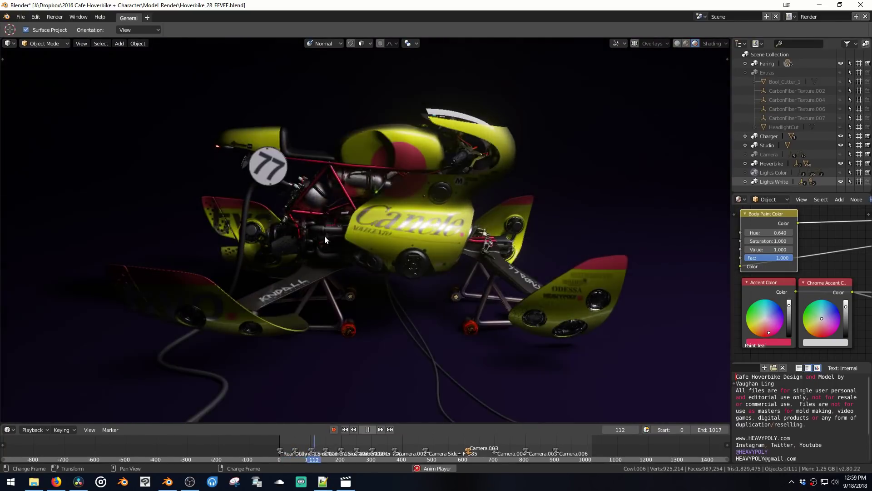
{"action": "key", "text": "shift+Tab"}
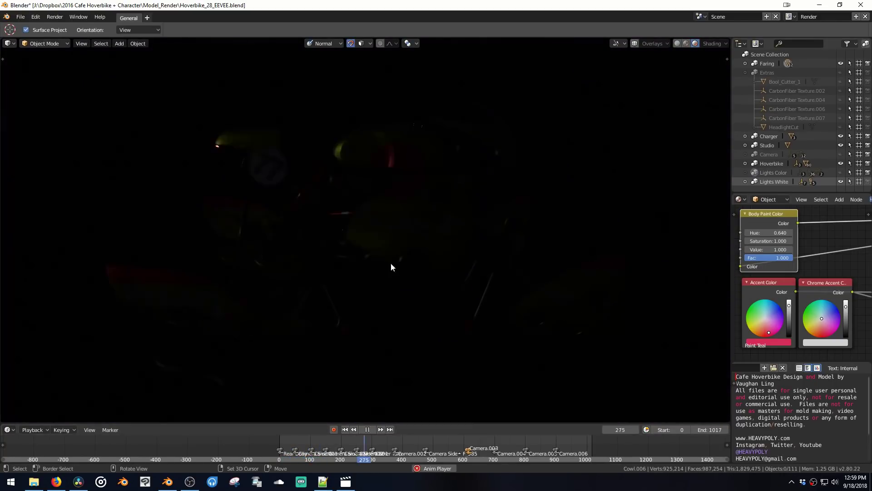
{"action": "left_click", "coordinate": [81, 44]}
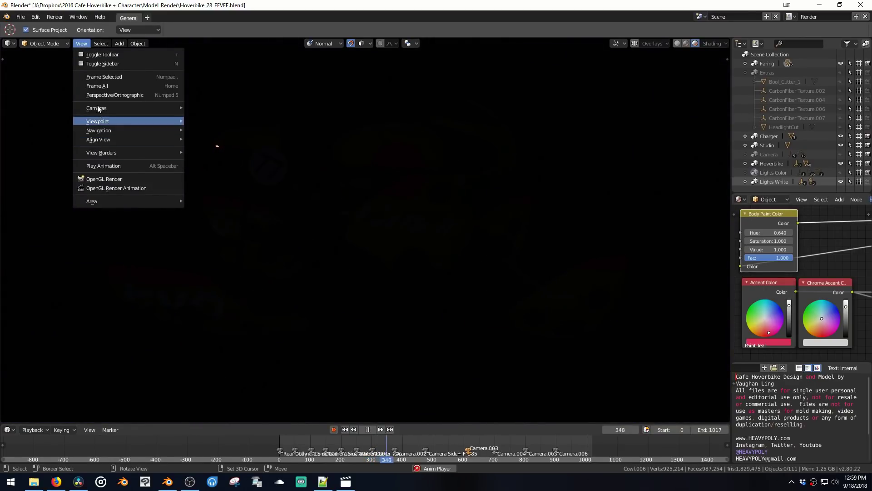
{"action": "mouse_move", "coordinate": [97, 106]}
{"action": "left_click", "coordinate": [199, 118]}
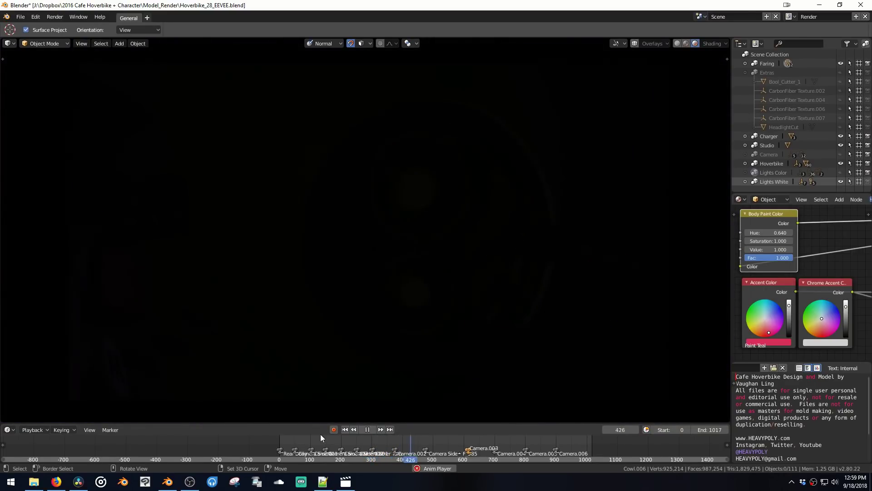
{"action": "left_click", "coordinate": [287, 436]}
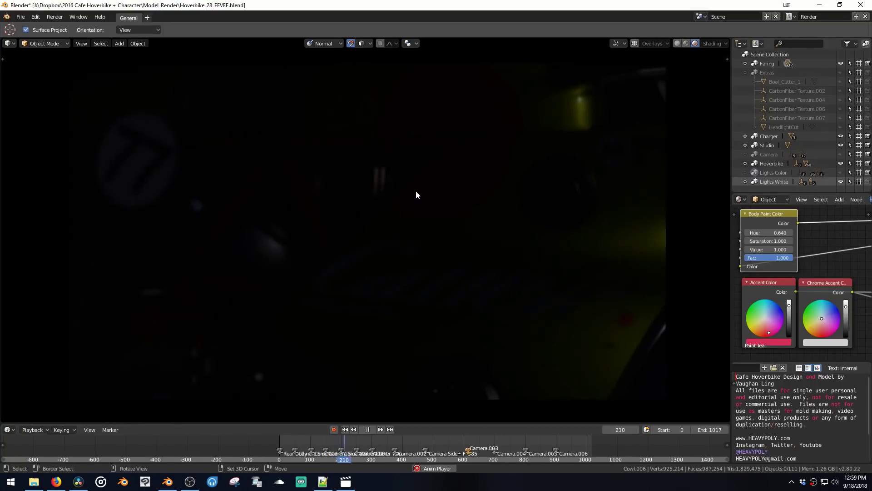
Restart playback from frame 174 and shift the Body Paint Color hue from yellow toward teal.
{"action": "key", "text": "space"}
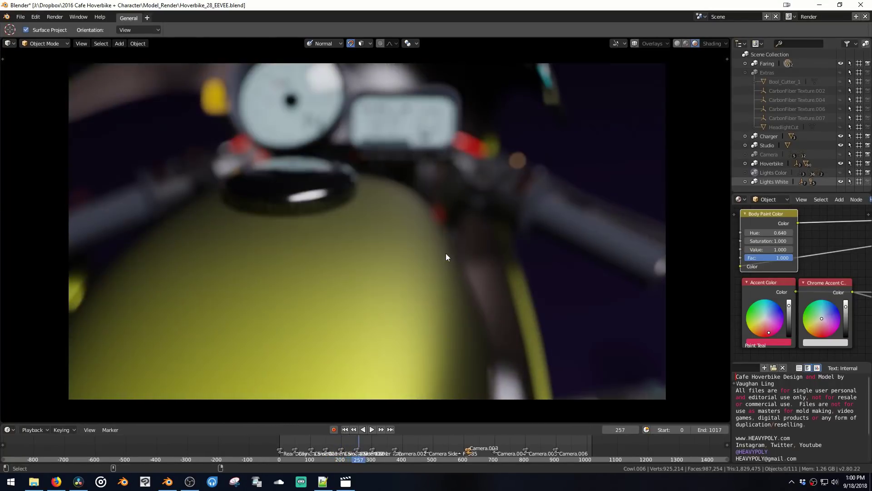
{"action": "left_click_drag", "start_coordinate": [361, 440], "coordinate": [332, 440]}
{"action": "key", "text": "space"}
{"action": "key", "text": "space"}
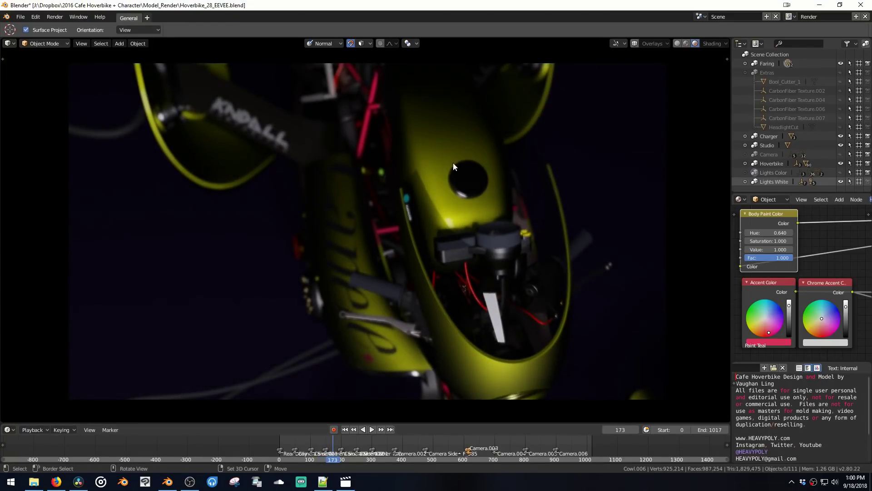
{"action": "left_click_drag", "start_coordinate": [773, 232], "coordinate": [777, 232]}
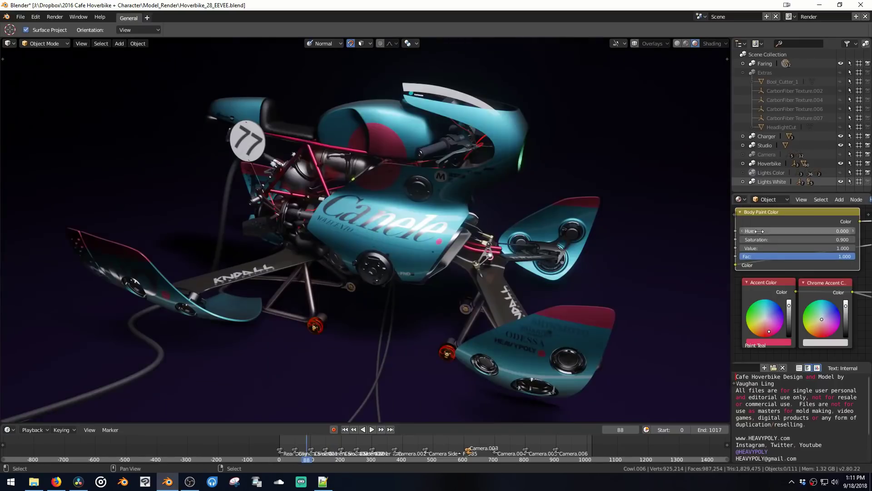
{"action": "mouse_move", "coordinate": [769, 231]}
{"action": "left_mouse_down"}
{"action": "mouse_move", "coordinate": [804, 231]}
{"action": "mouse_move", "coordinate": [799, 240]}
{"action": "mouse_move", "coordinate": [795, 232]}
{"action": "mouse_move", "coordinate": [759, 231]}
{"action": "mouse_move", "coordinate": [767, 231]}
{"action": "left_mouse_up"}
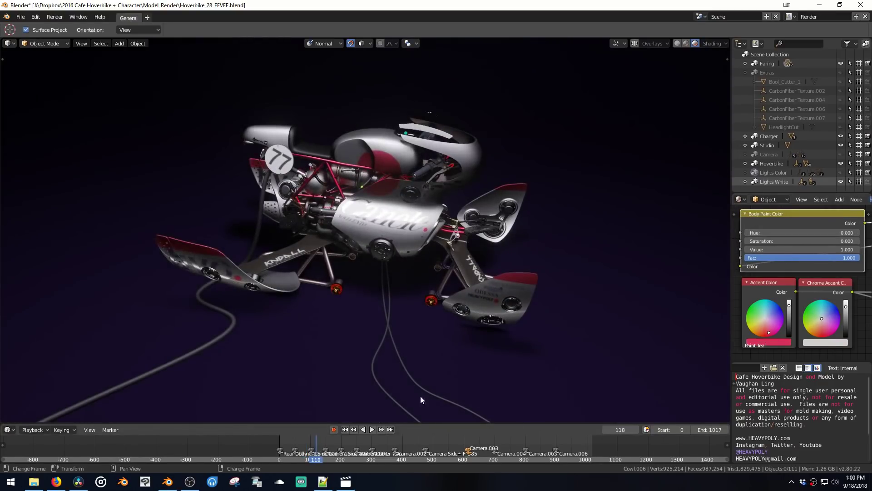
Turn the Accent Color wheel to teal and adjust the Body Paint Color Value toward 1.000.
{"action": "mouse_move", "coordinate": [790, 248]}
{"action": "left_mouse_down"}
{"action": "mouse_move", "coordinate": [782, 249]}
{"action": "mouse_move", "coordinate": [814, 246]}
{"action": "left_mouse_up"}
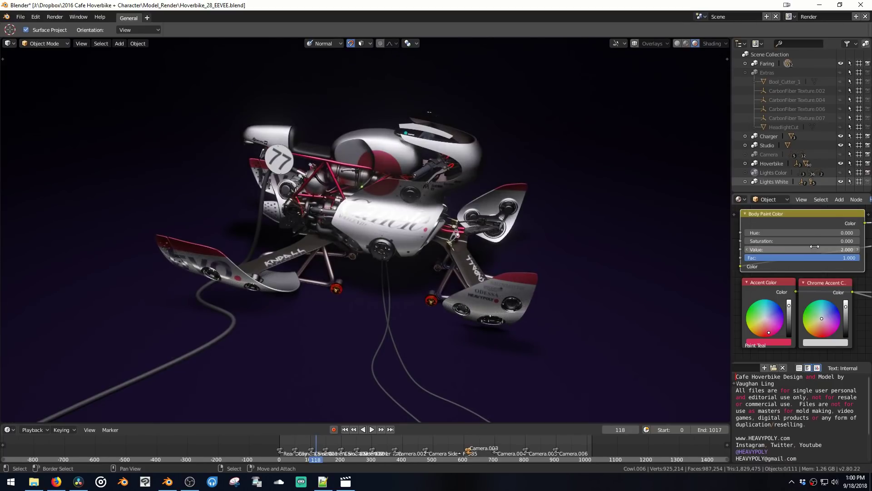
{"action": "left_click", "coordinate": [761, 324]}
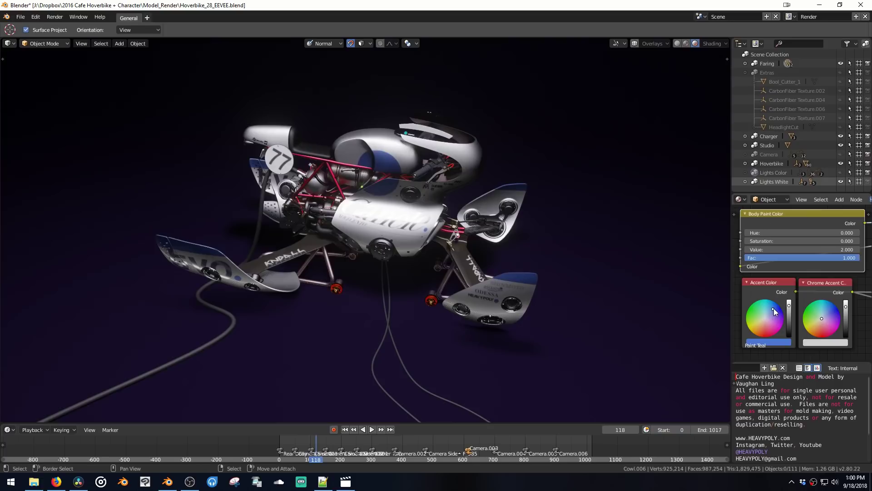
{"action": "left_click_drag", "start_coordinate": [773, 308], "coordinate": [768, 298]}
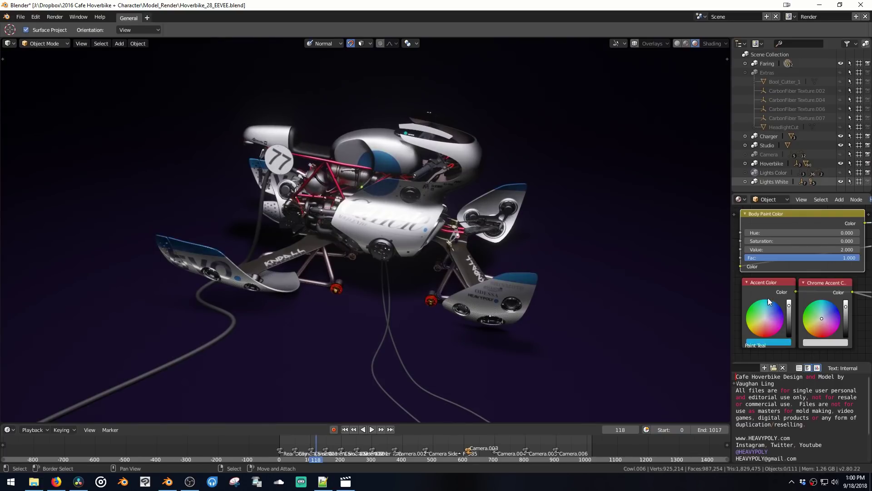
{"action": "left_click_drag", "start_coordinate": [806, 250], "coordinate": [800, 252]}
{"action": "double_click", "coordinate": [798, 252]}
Commit the 1.000 body value and paste Paint Teal into Chrome Accent Color after a trial shift.
{"action": "key", "text": "Return"}
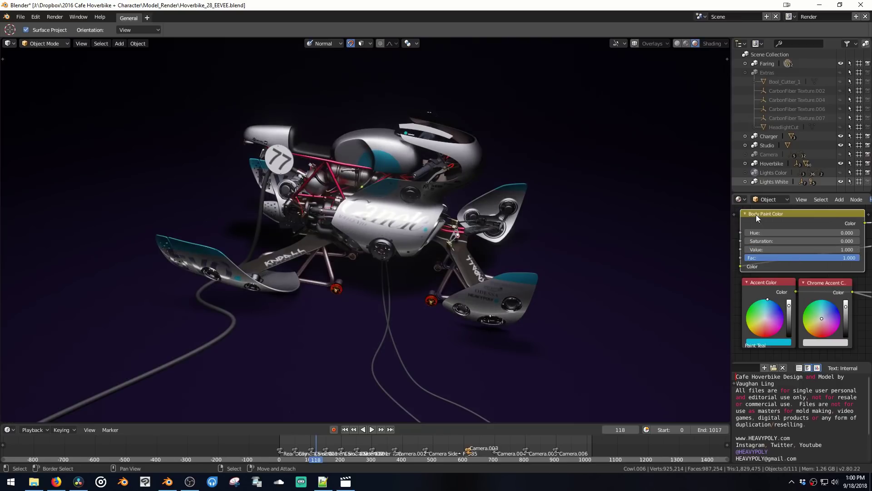
{"action": "middle_click_drag", "start_coordinate": [553, 245], "coordinate": [719, 303]}
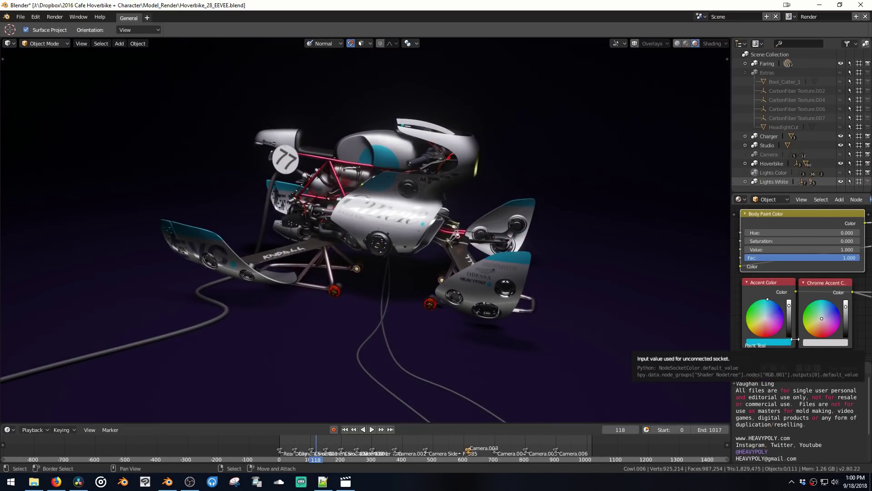
{"action": "key", "text": "ctrl+v"}
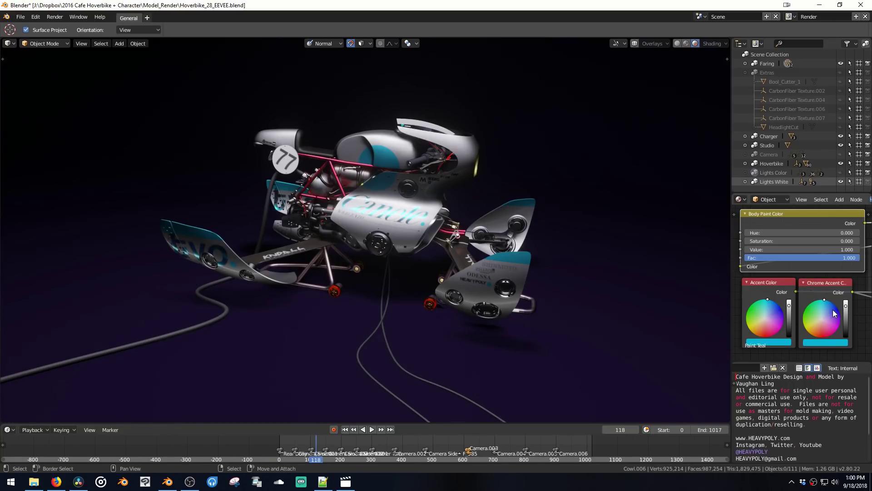
{"action": "mouse_move", "coordinate": [832, 320]}
{"action": "left_mouse_down"}
{"action": "mouse_move", "coordinate": [826, 332]}
{"action": "mouse_move", "coordinate": [814, 331]}
{"action": "left_mouse_up"}
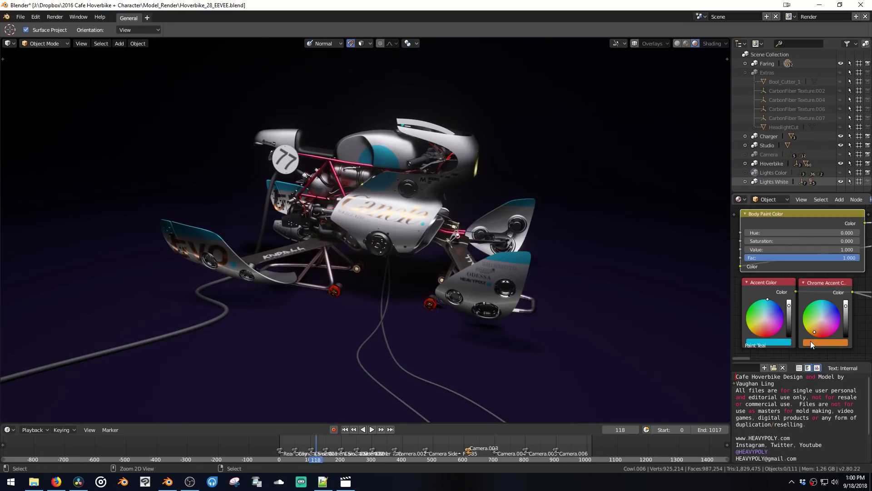
{"action": "key", "text": "ctrl+v"}
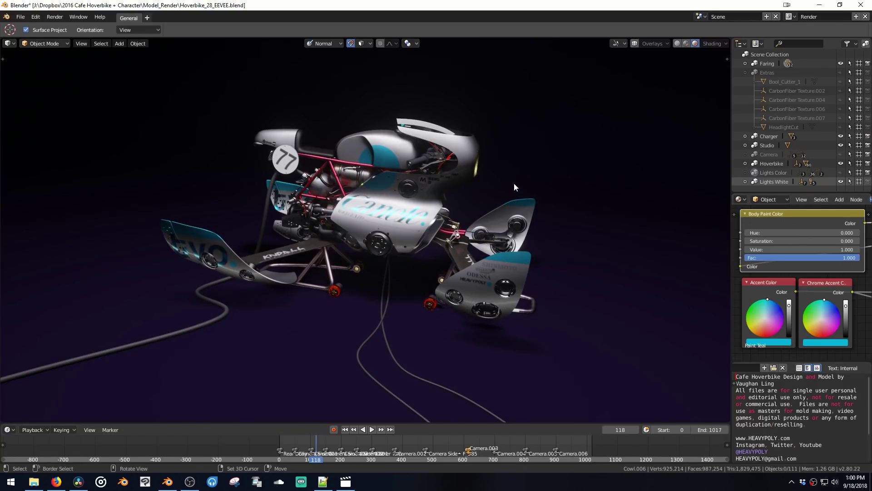
{"action": "mouse_move", "coordinate": [523, 150]}
{"action": "middle_mouse_down"}
{"action": "mouse_move", "coordinate": [645, 145]}
{"action": "mouse_move", "coordinate": [457, 145]}
{"action": "mouse_move", "coordinate": [511, 150]}
{"action": "middle_mouse_up"}
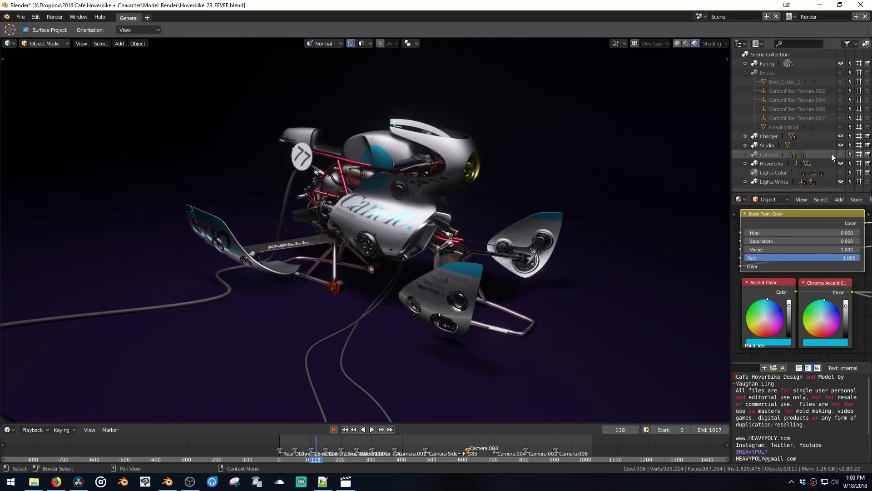
Hide the Lights White collection and show Lights Color, orbiting to a new angle.
{"action": "left_click", "coordinate": [840, 181]}
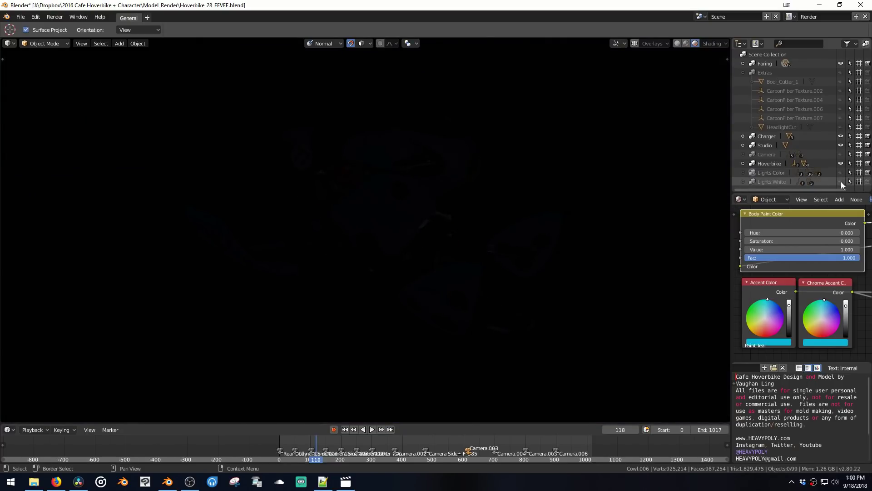
{"action": "left_click", "coordinate": [840, 173]}
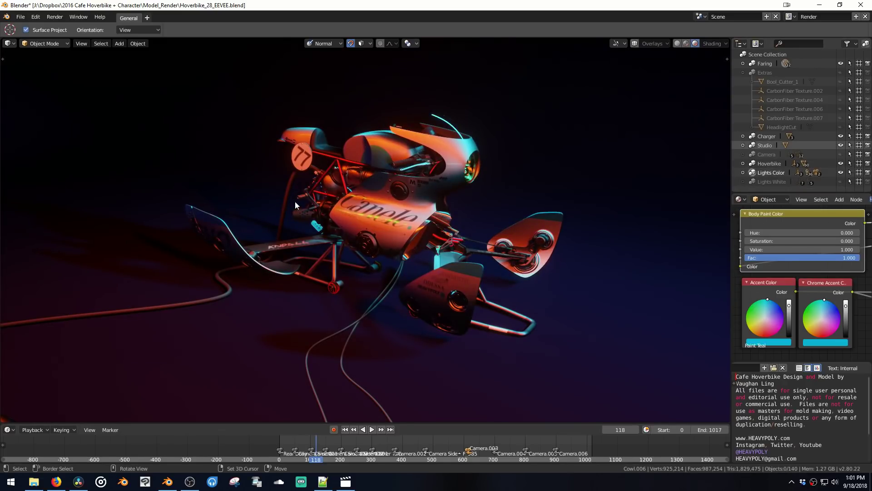
{"action": "middle_click_drag", "start_coordinate": [315, 213], "coordinate": [366, 325]}
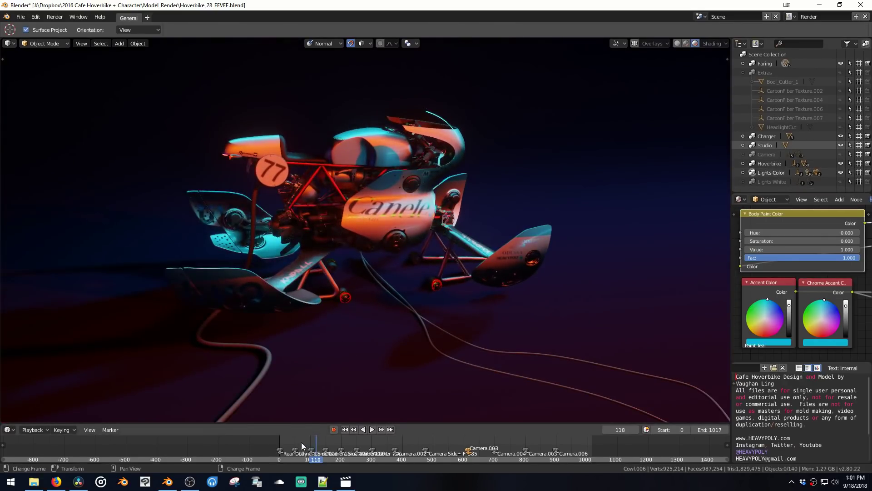
Scrub to frame 214, switch to the scene camera via the View pie, and replay from the start.
{"action": "left_click", "coordinate": [289, 440]}
{"action": "key", "text": "space"}
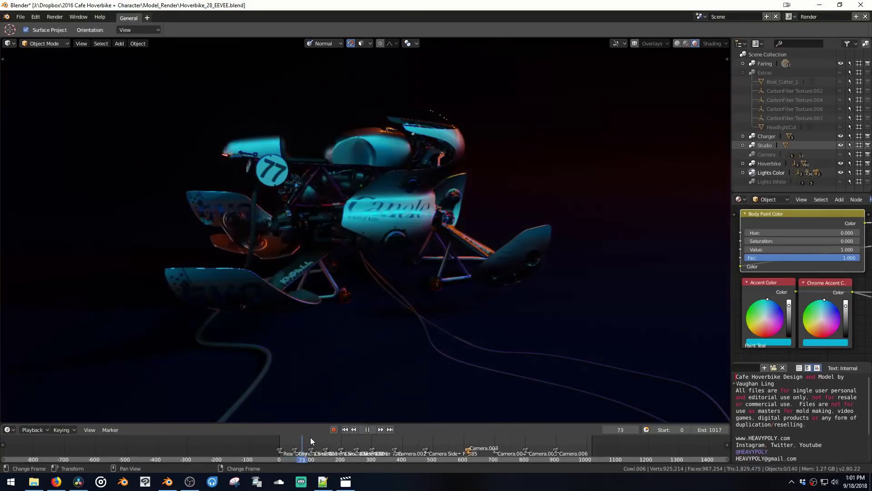
{"action": "left_click_drag", "start_coordinate": [319, 437], "coordinate": [344, 439]}
{"action": "key", "text": "space"}
{"action": "key", "text": "grave"}
{"action": "left_click", "coordinate": [336, 383]}
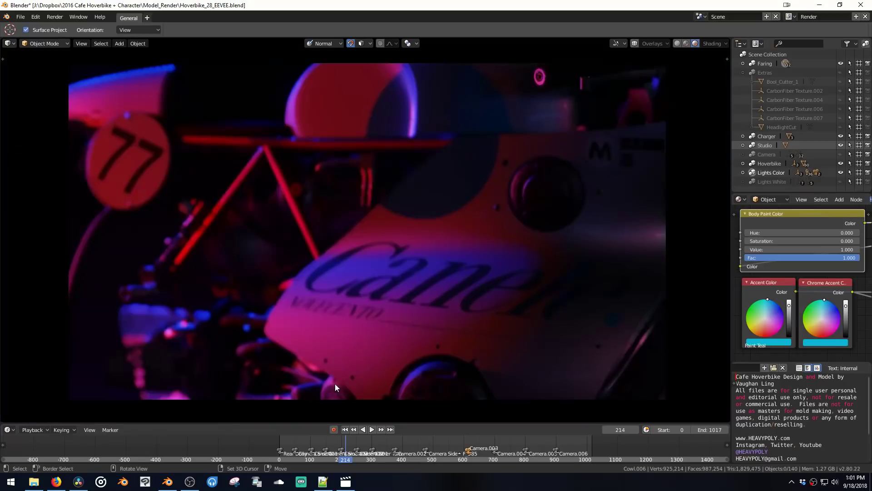
{"action": "left_click", "coordinate": [299, 440]}
{"action": "key", "text": "space"}
{"action": "left_click", "coordinate": [282, 441]}
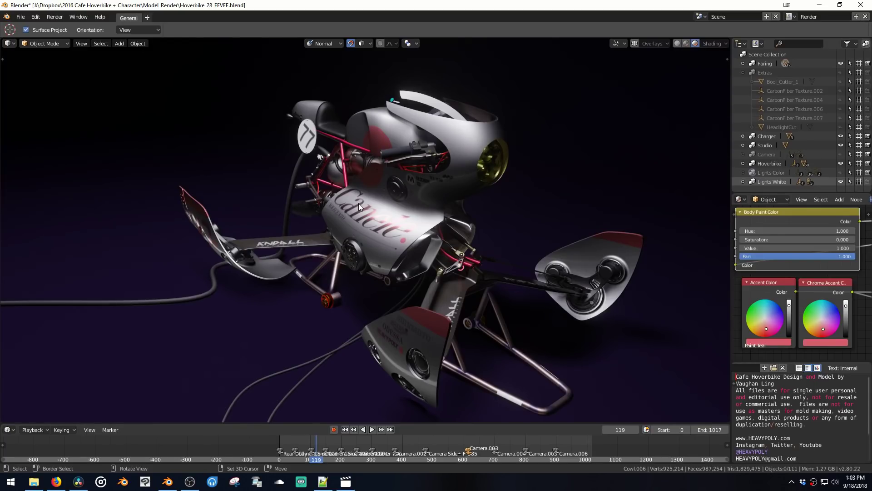
Enable overlays and LookDev shading, then pick Clean Mode from the Shading pie to hide all overlays.
{"action": "middle_click_drag", "start_coordinate": [347, 233], "coordinate": [383, 206]}
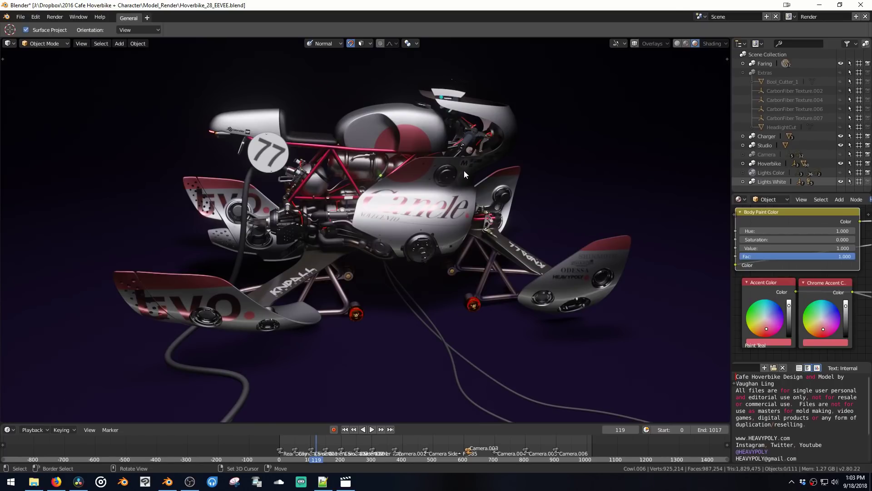
{"action": "left_click", "coordinate": [635, 43]}
{"action": "key", "text": "shift+z"}
{"action": "mouse_move", "coordinate": [520, 159]}
{"action": "middle_mouse_down"}
{"action": "mouse_move", "coordinate": [500, 154]}
{"action": "mouse_move", "coordinate": [482, 164]}
{"action": "middle_mouse_up"}
{"action": "key", "text": "z"}
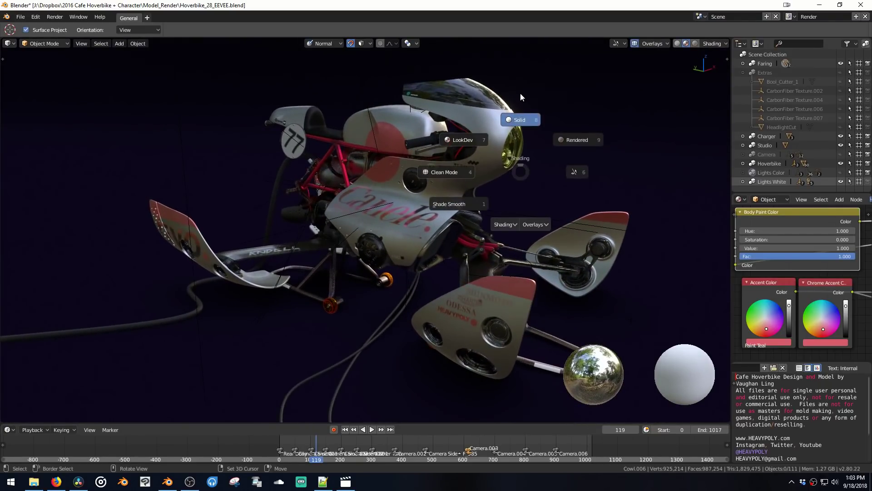
{"action": "left_click", "coordinate": [462, 174]}
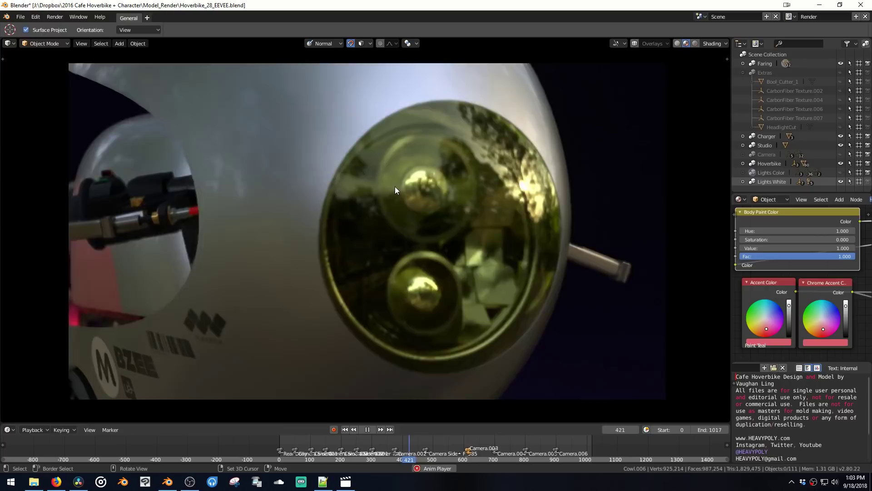